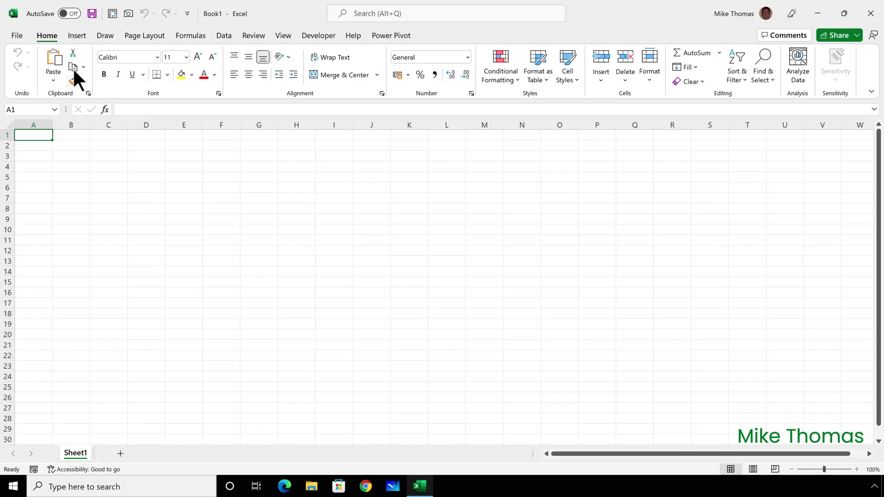
Step: Start a Get Data > From PDF import and select Sales Summary 202202.pdf on the Desktop
click(230, 34)
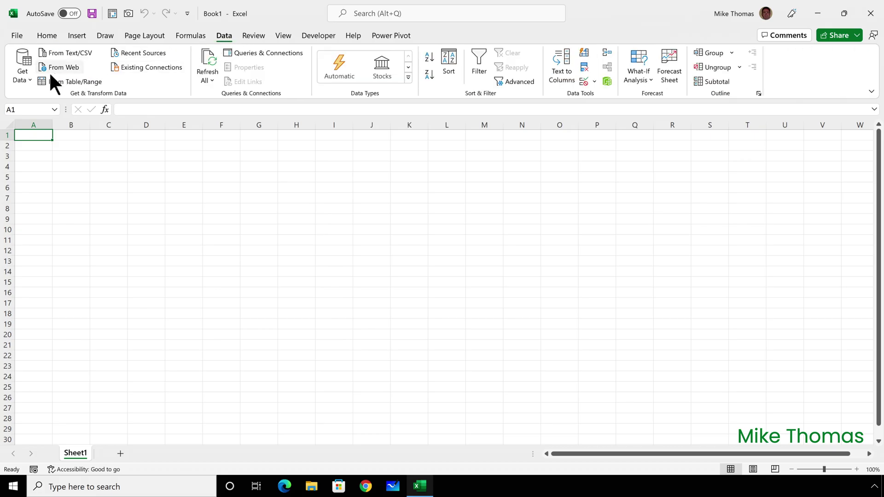
click(27, 75)
mouse_move(48, 101)
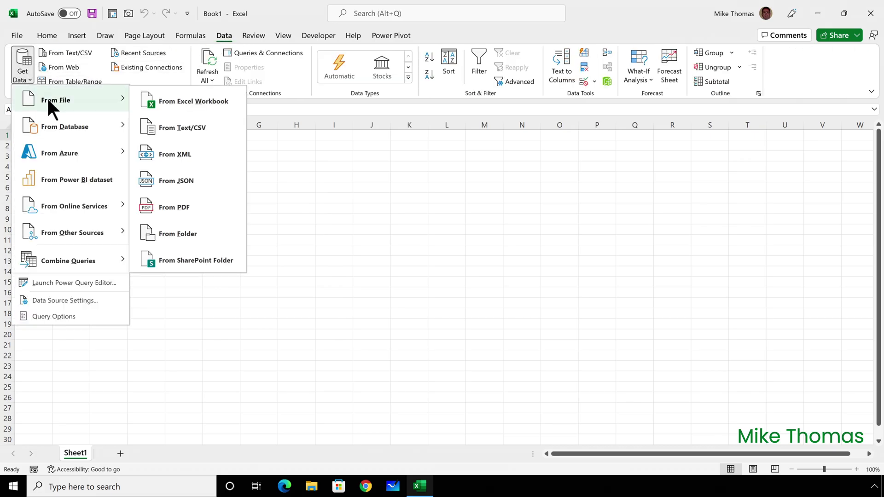
click(200, 207)
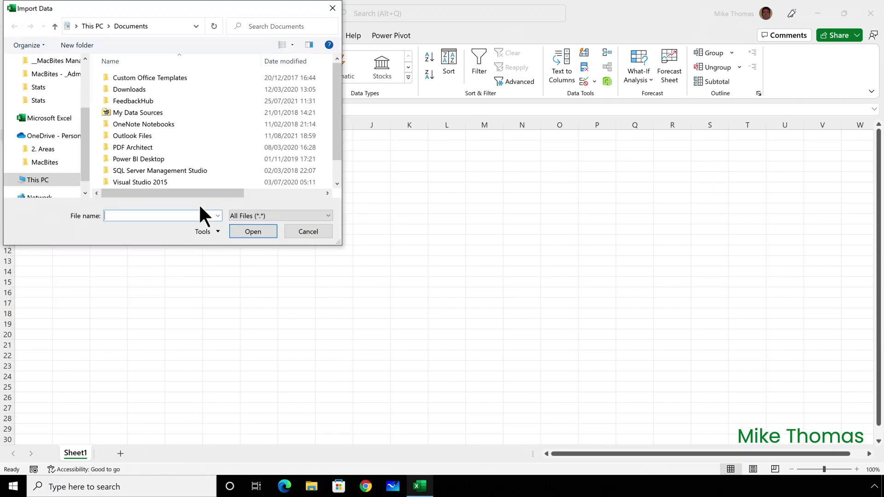
drag(86, 138, 79, 69)
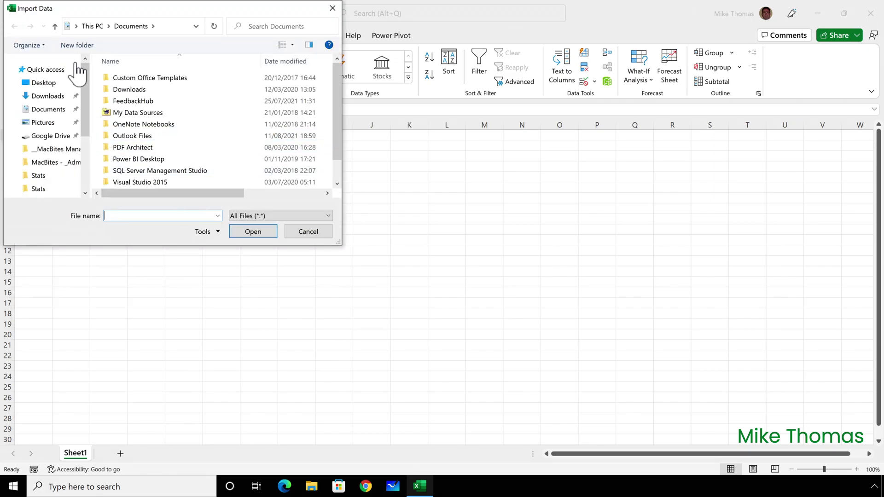
click(46, 82)
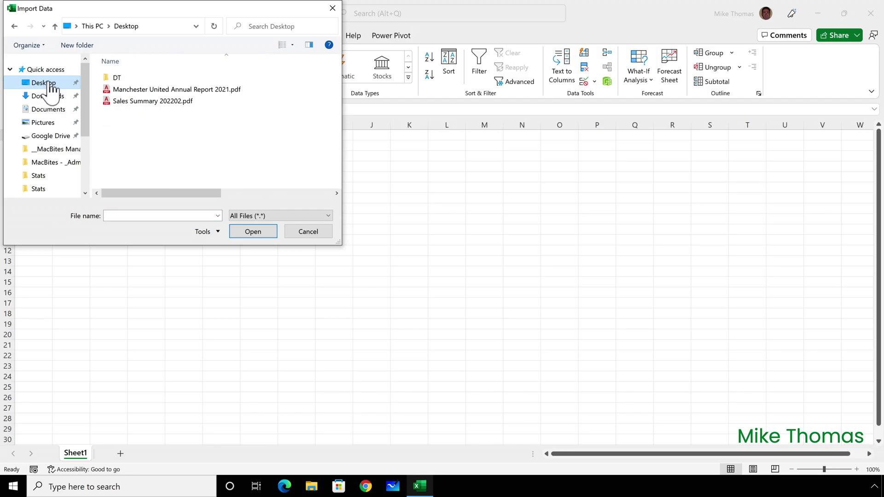
click(128, 102)
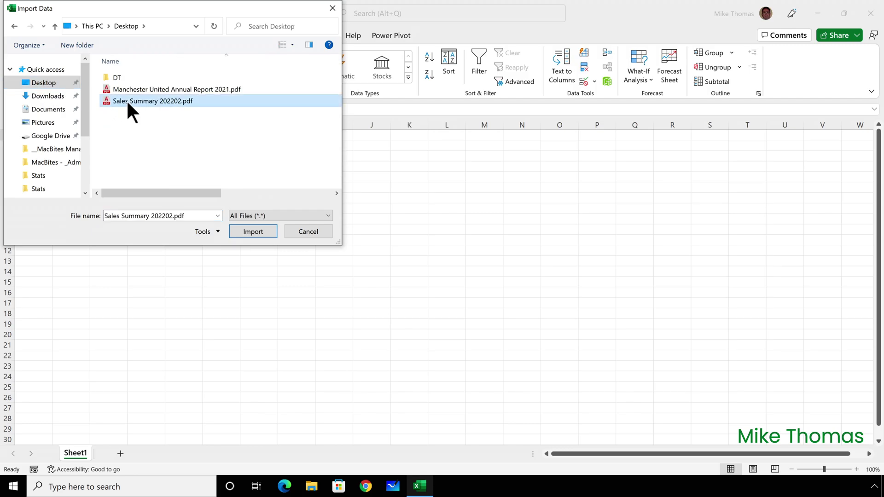
Step: Import the PDF, compare the Table001 (Page 1) and Page001 previews, then load Table001 (Page 1)
click(253, 231)
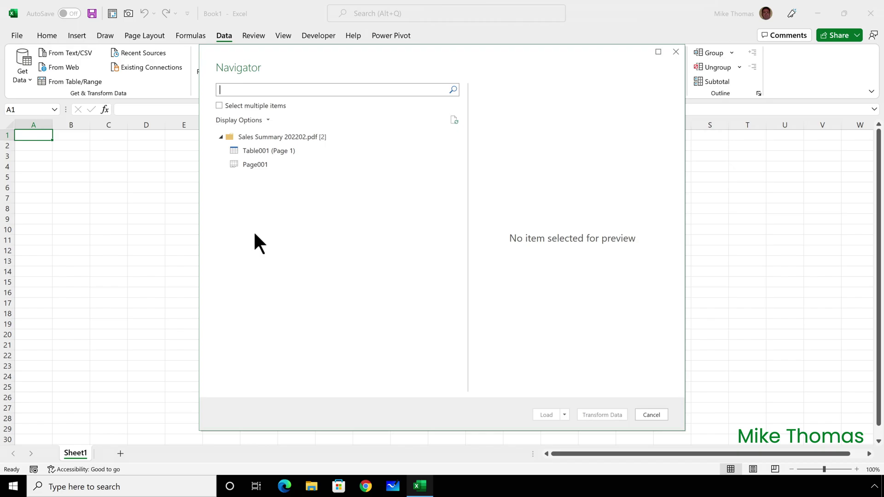
click(260, 152)
drag(525, 389, 508, 385)
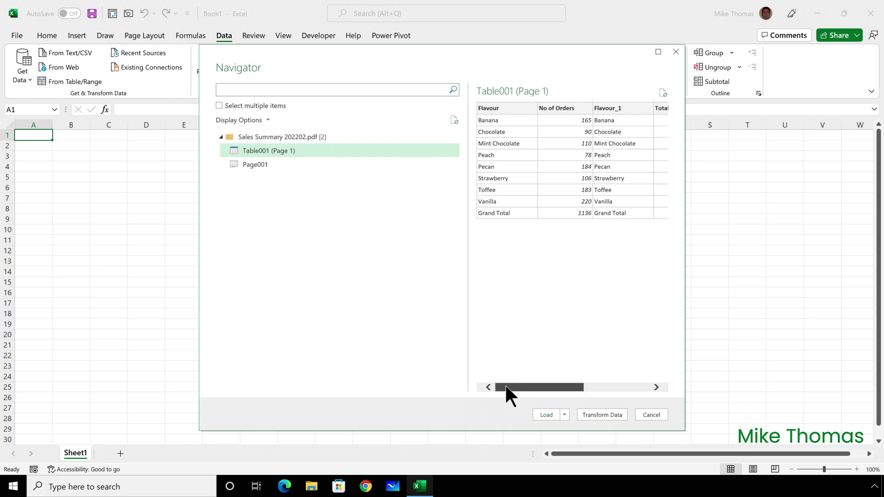
drag(506, 386, 505, 386)
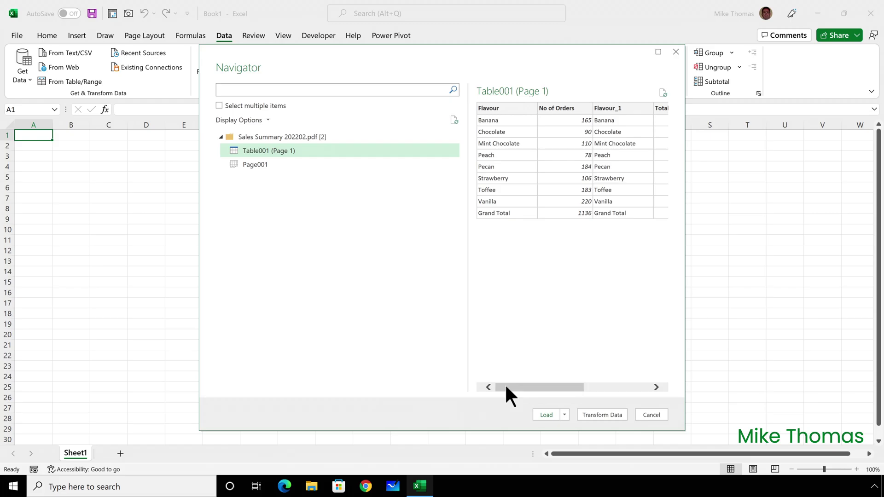
click(258, 164)
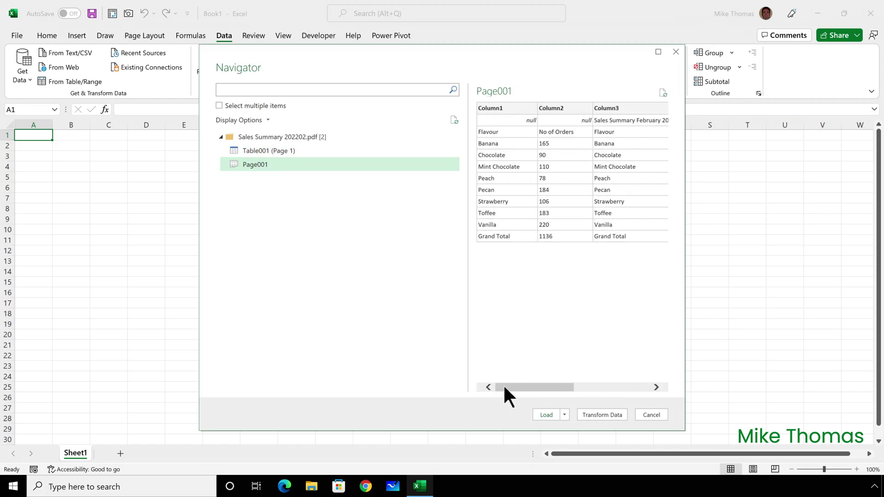
drag(504, 387, 270, 165)
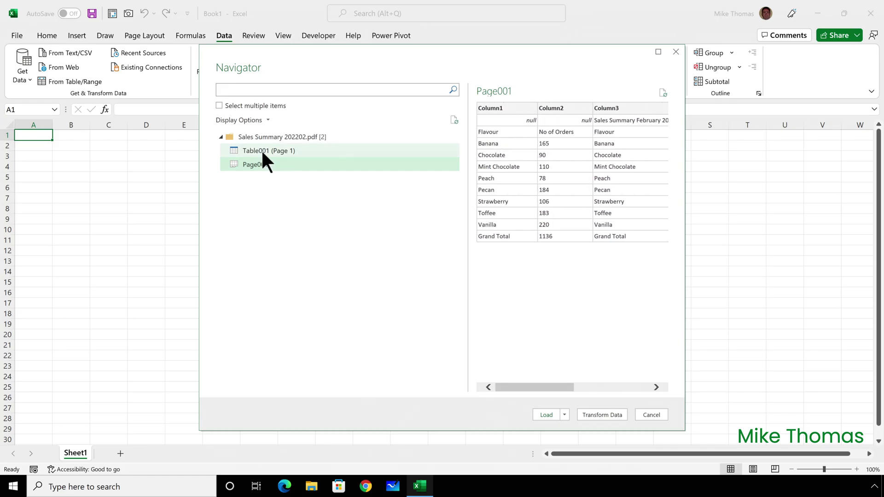
click(262, 151)
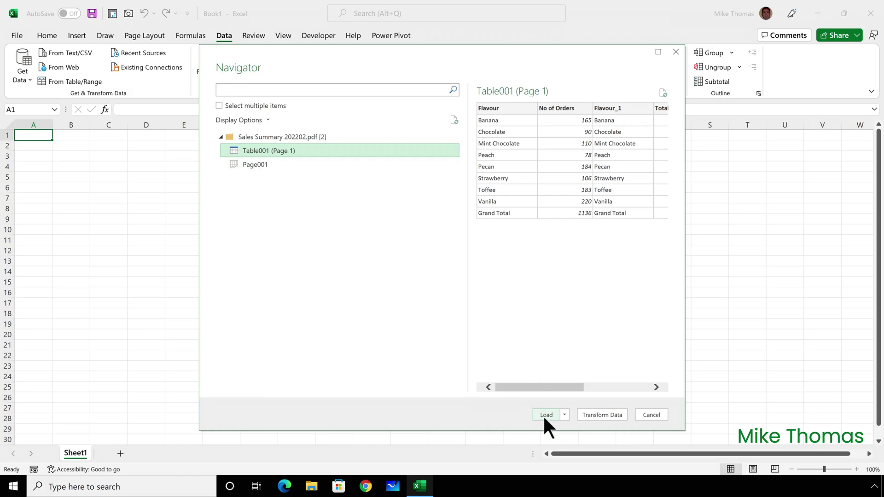
click(545, 416)
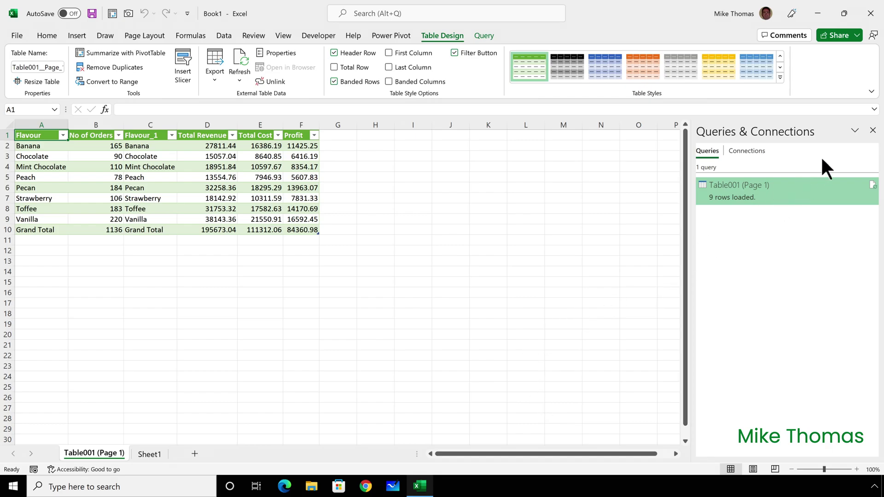
Step: Close the Queries & Connections pane and check the Pecan values in cells F6, D7 and A6
click(872, 130)
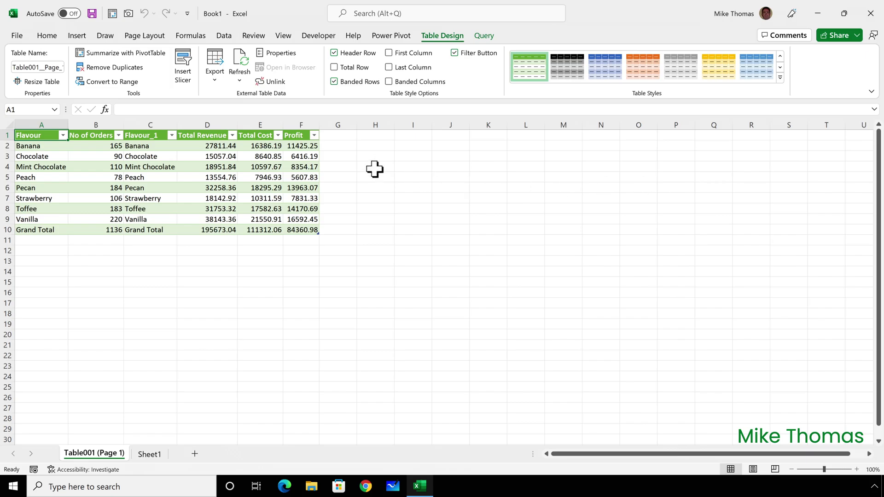
click(302, 188)
click(186, 193)
click(57, 186)
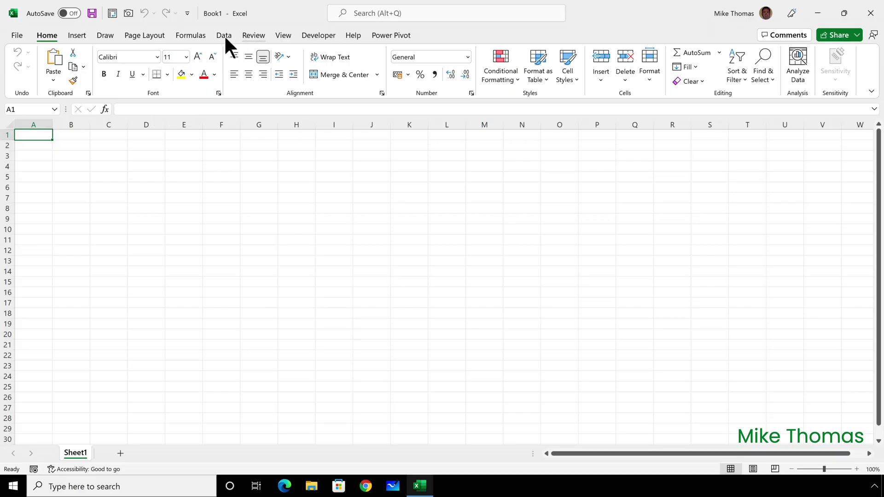
Step: Import Manchester United Annual Report 2021.pdf from the Desktop through Get Data > From PDF
click(224, 35)
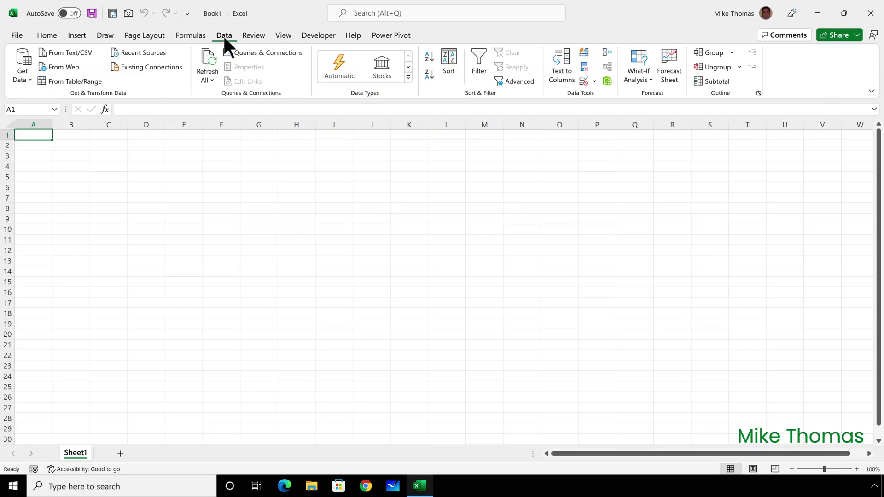
click(29, 75)
mouse_move(37, 94)
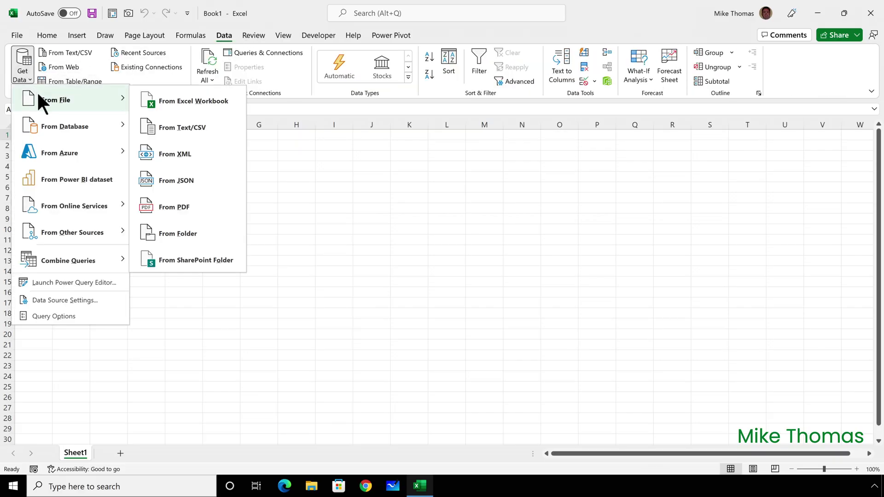
click(197, 204)
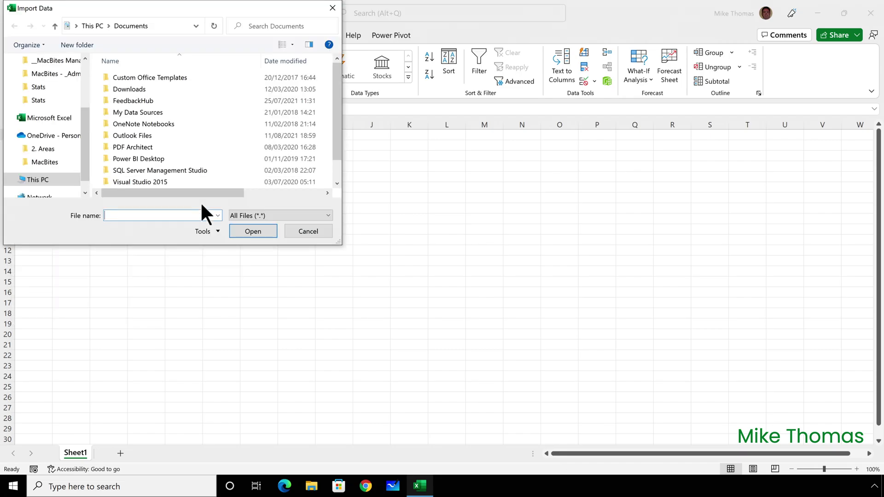
drag(87, 131, 83, 84)
click(41, 83)
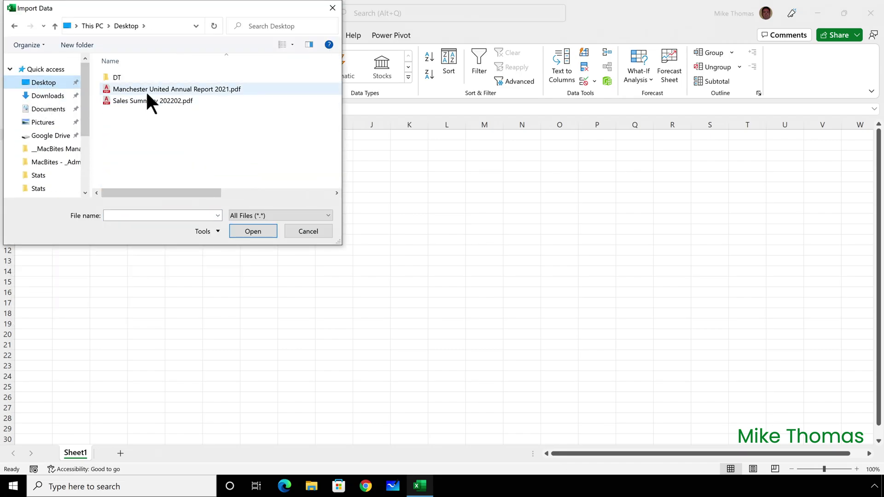
click(147, 91)
click(259, 232)
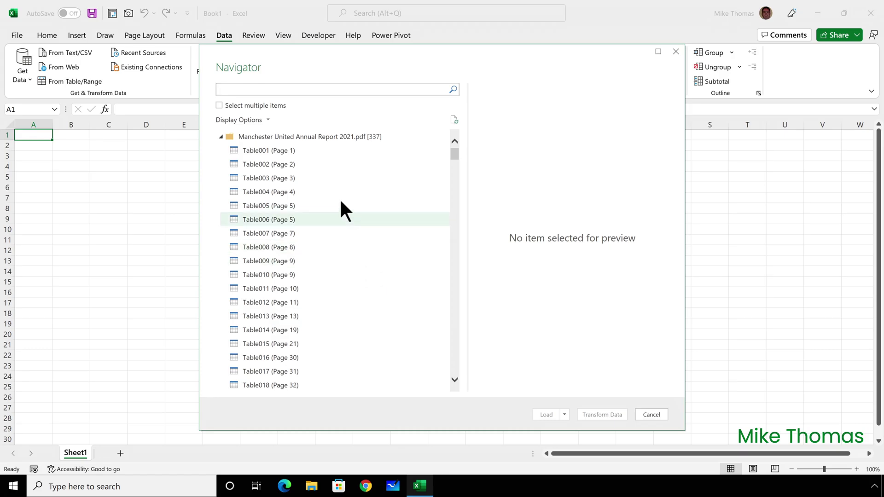
Step: Enable multiple selection and tick Table007 (Page 7) and the Page049 player list
click(218, 105)
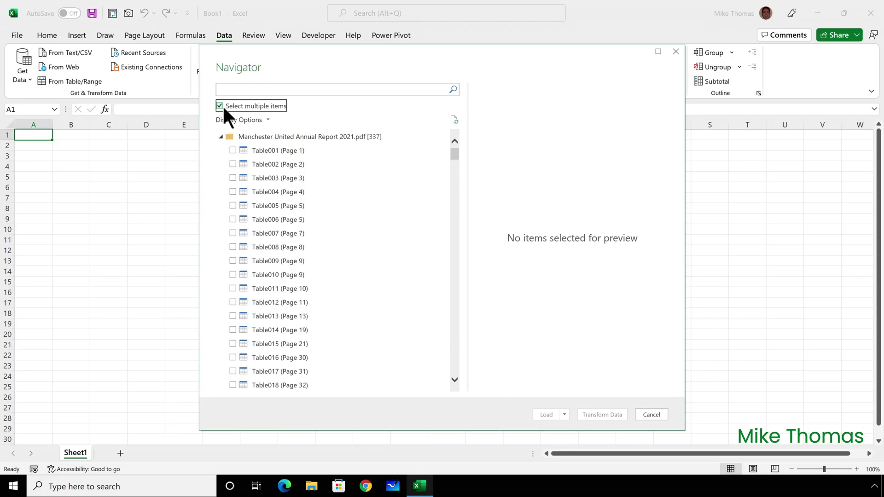
click(232, 232)
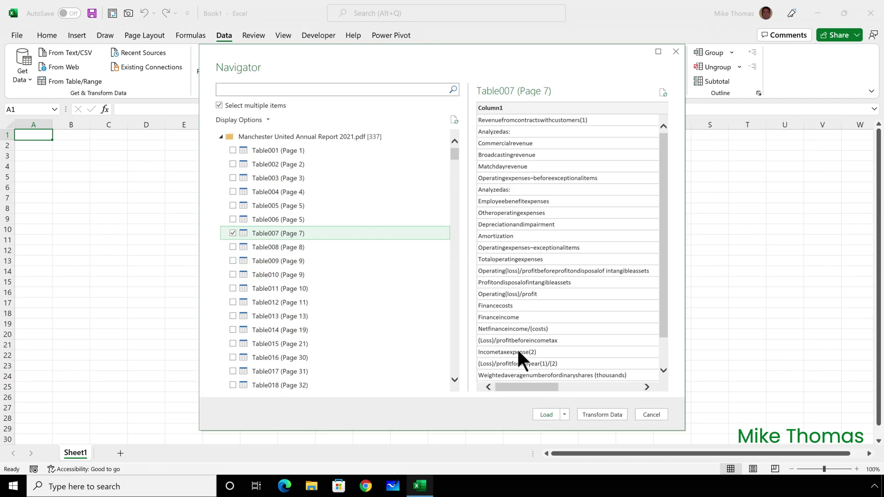
drag(521, 386, 497, 388)
drag(452, 151, 451, 285)
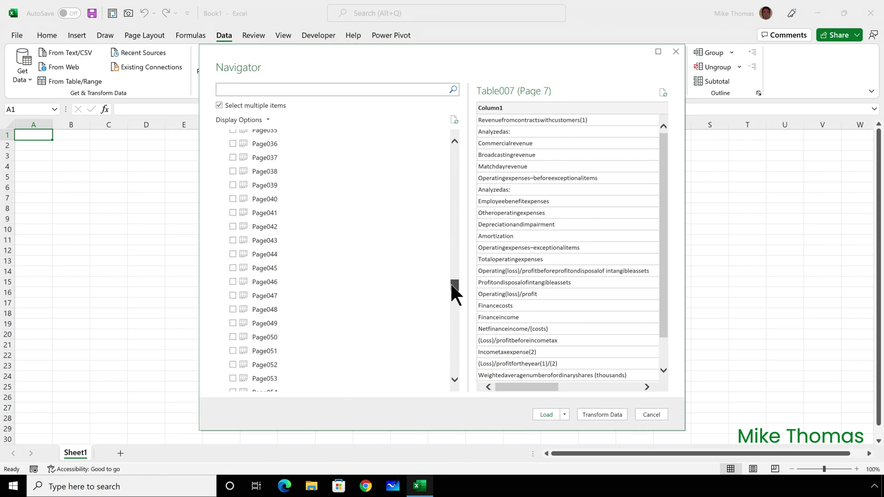
click(233, 323)
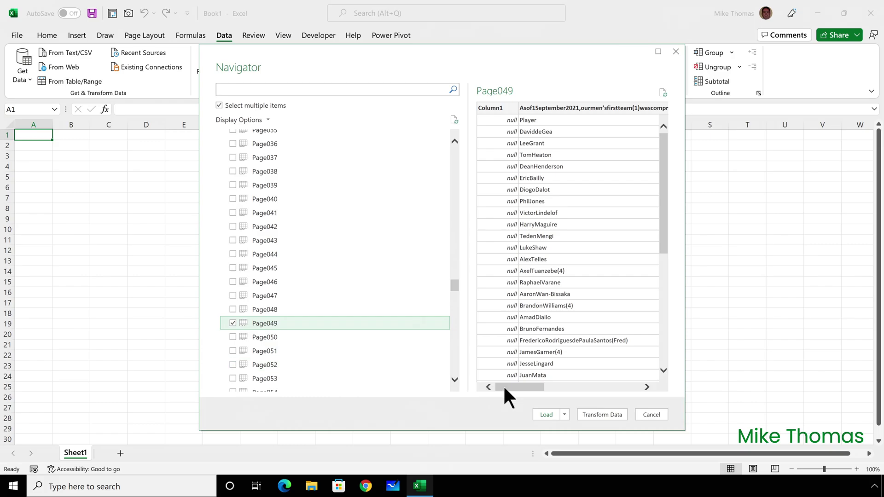
Step: Review the two ticked tables and bring up the Load button's loading options
mouse_move(509, 387)
mouse_down()
mouse_move(604, 385)
mouse_move(499, 390)
mouse_up()
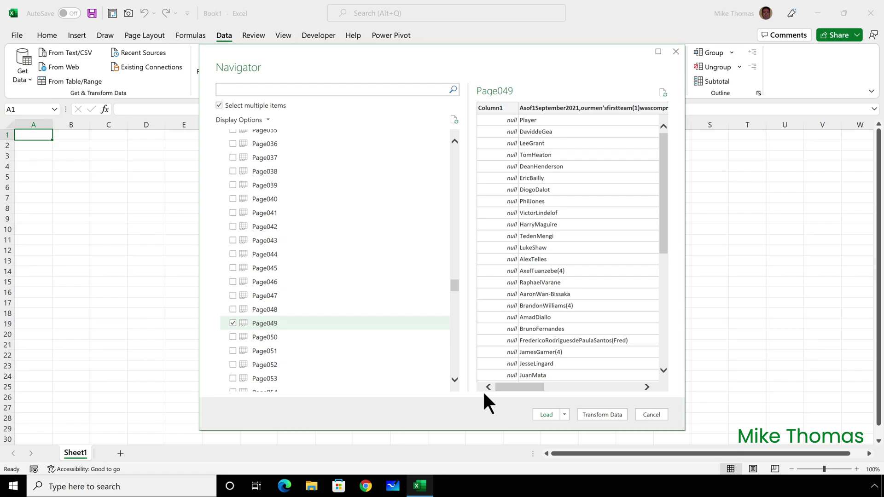
drag(452, 283, 454, 148)
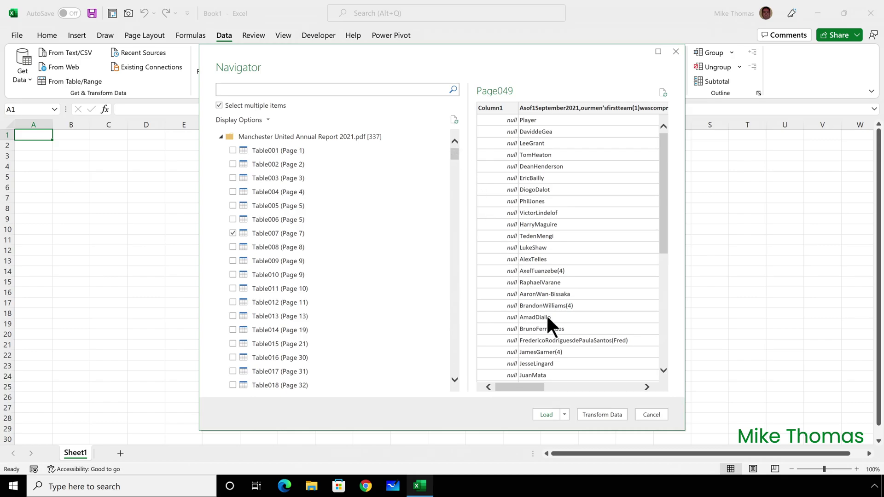
click(564, 414)
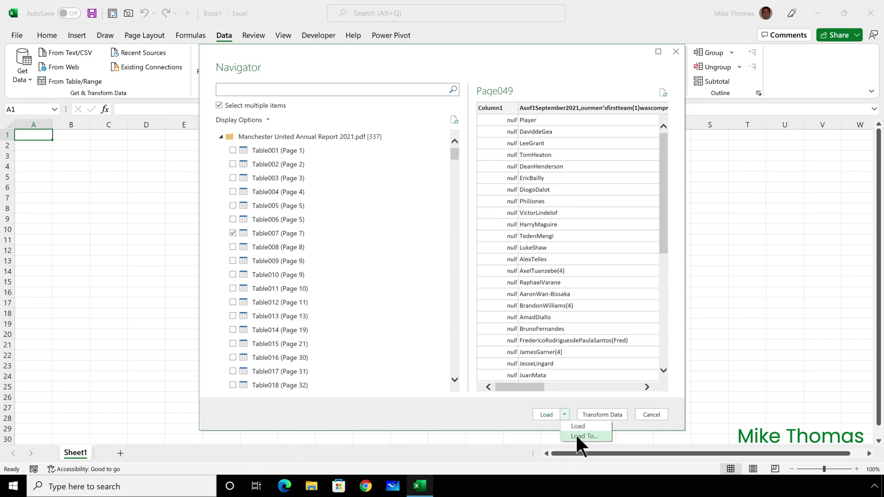
Step: Use Load To to load both tables as Tables on new worksheets
click(583, 436)
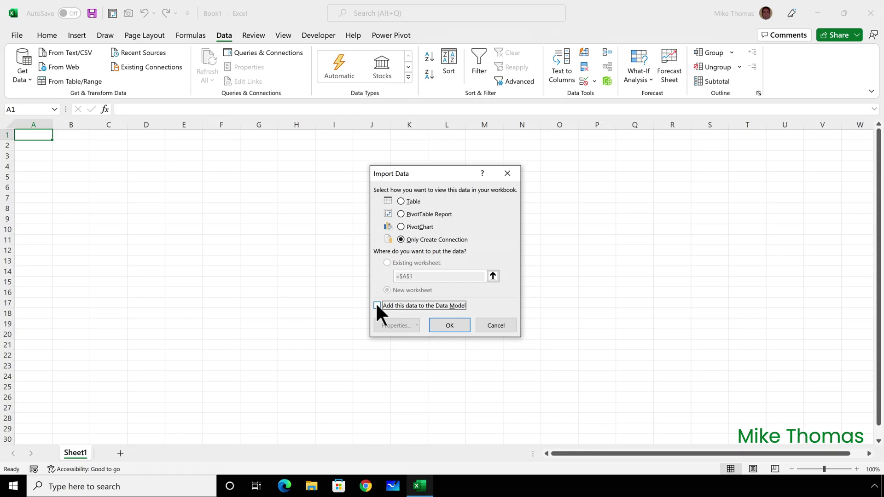
click(401, 202)
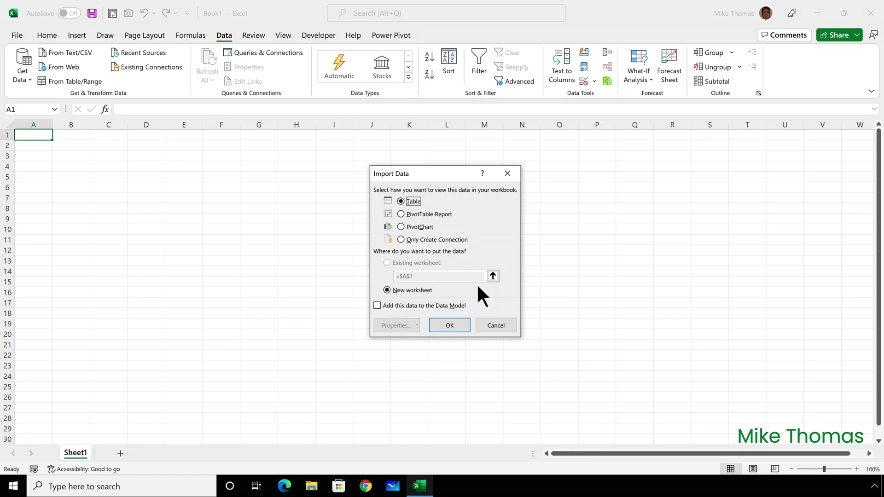
click(461, 325)
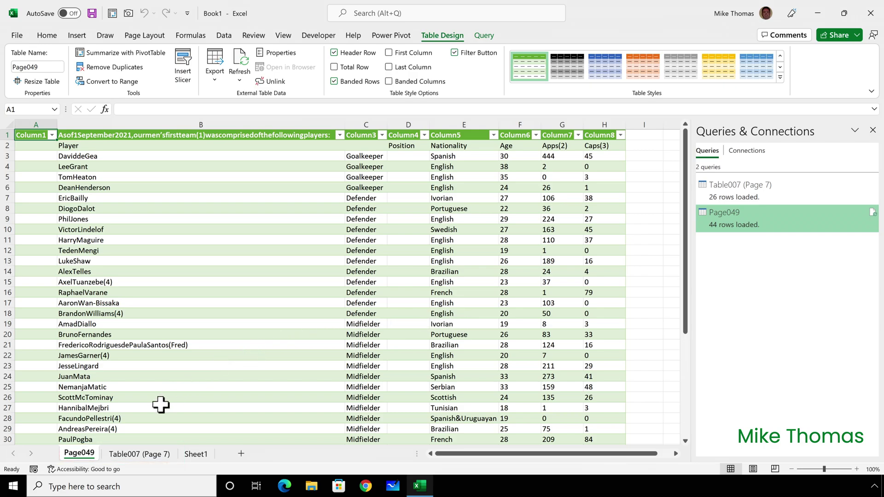
Step: Scroll the Page049 player list, then switch between it and the Table007 (Page 7) sheet, ending on Table007 (Page 7)
scroll(195, 307, down, 5)
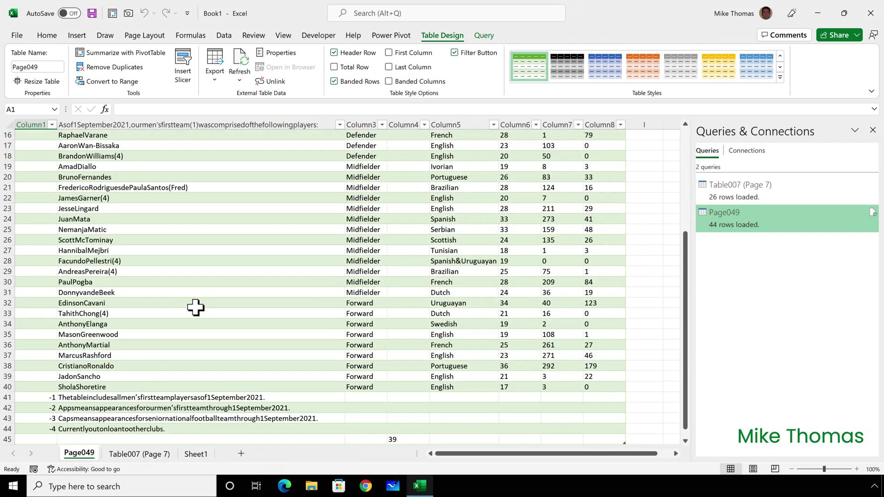
scroll(195, 308, up, 5)
click(153, 453)
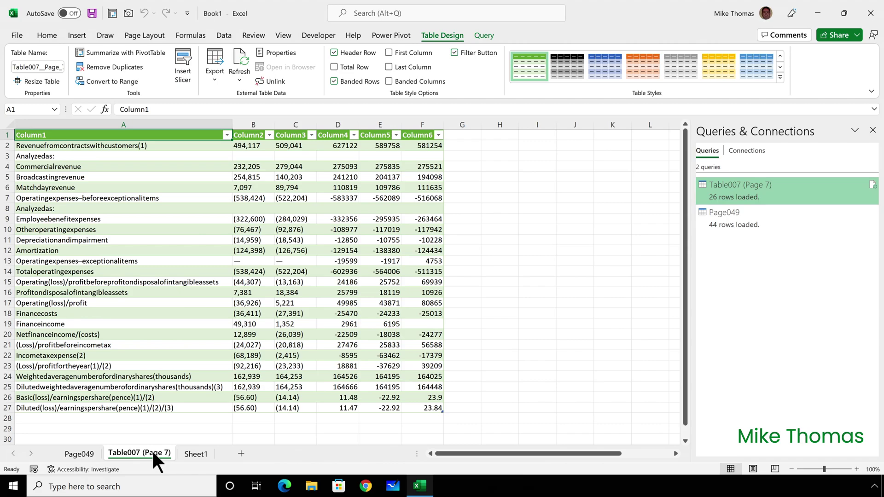
click(89, 451)
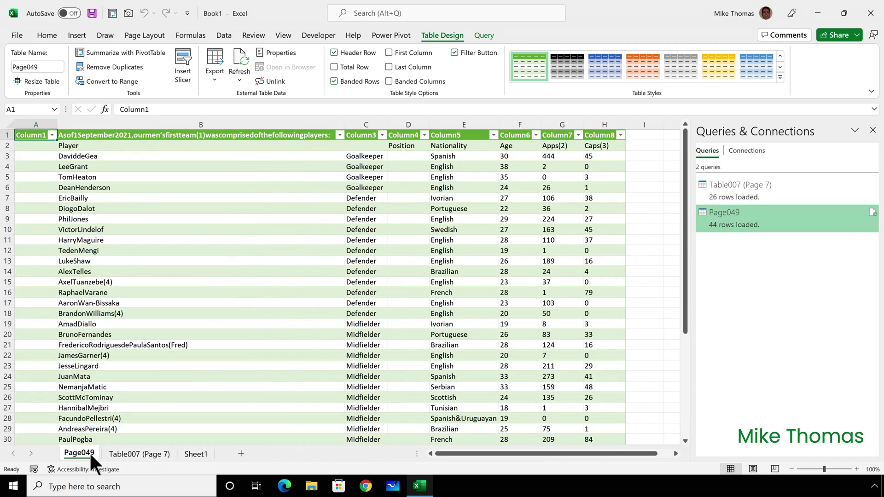
click(126, 452)
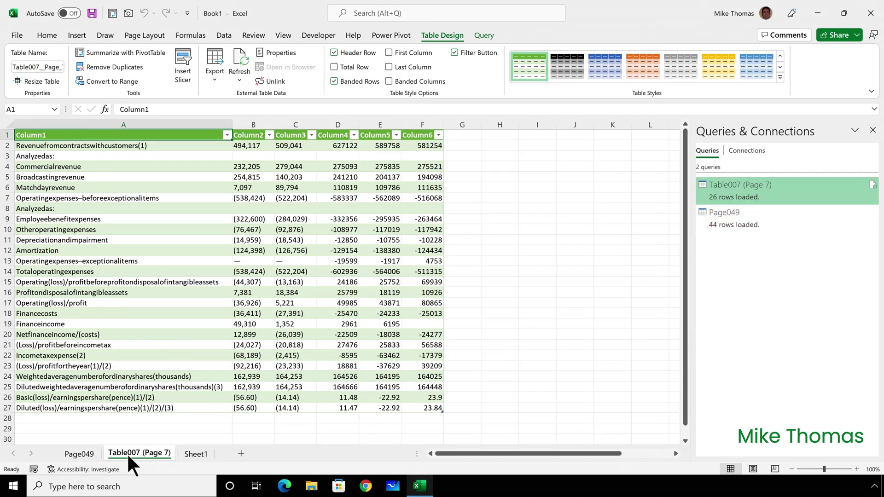